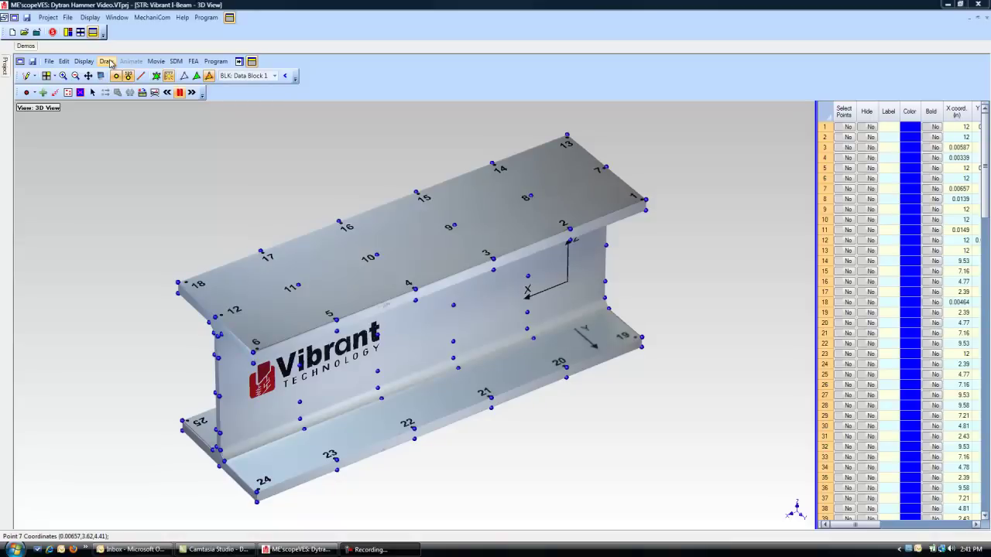
Start Number Points and number the top-flange points 1 through 5 from the far corner
left_click(106, 61)
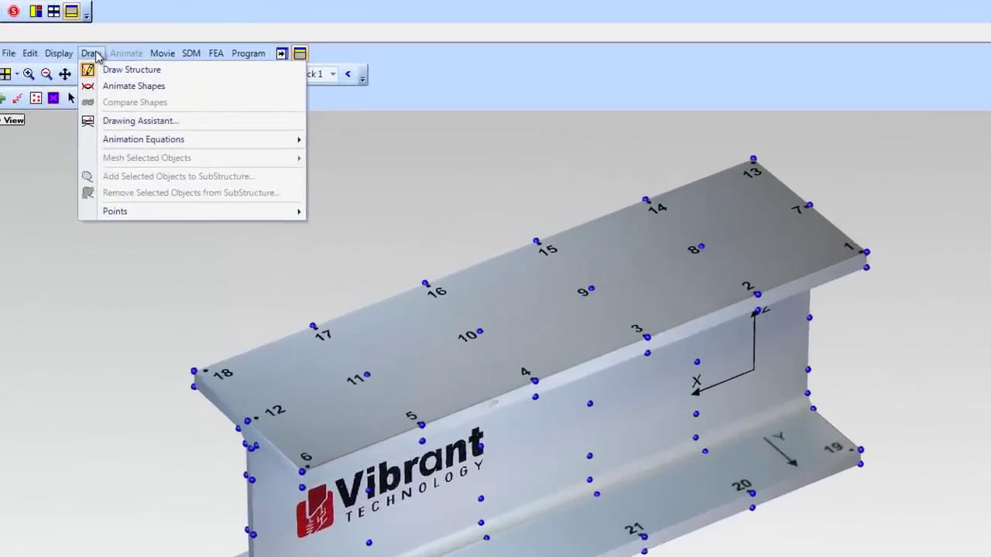
mouse_move(140, 172)
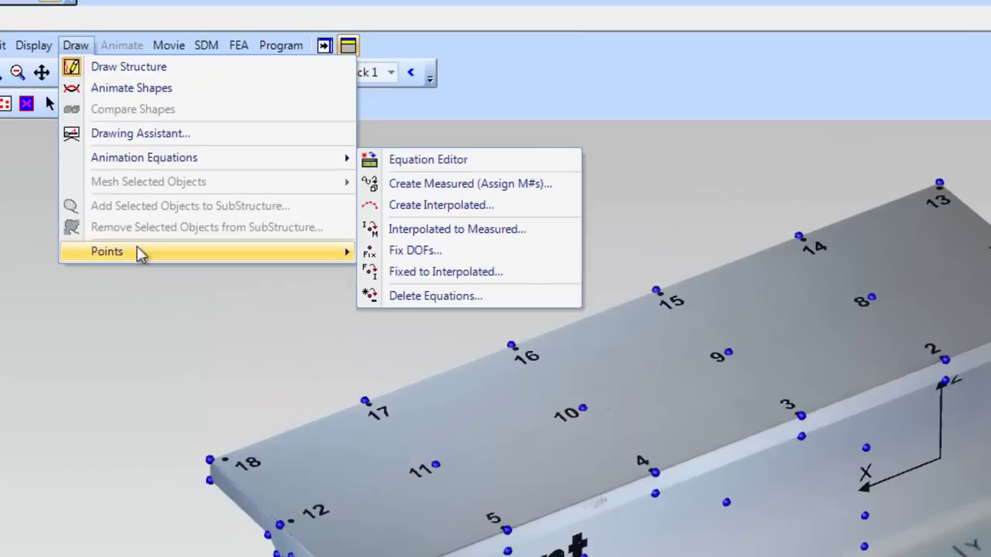
mouse_move(139, 253)
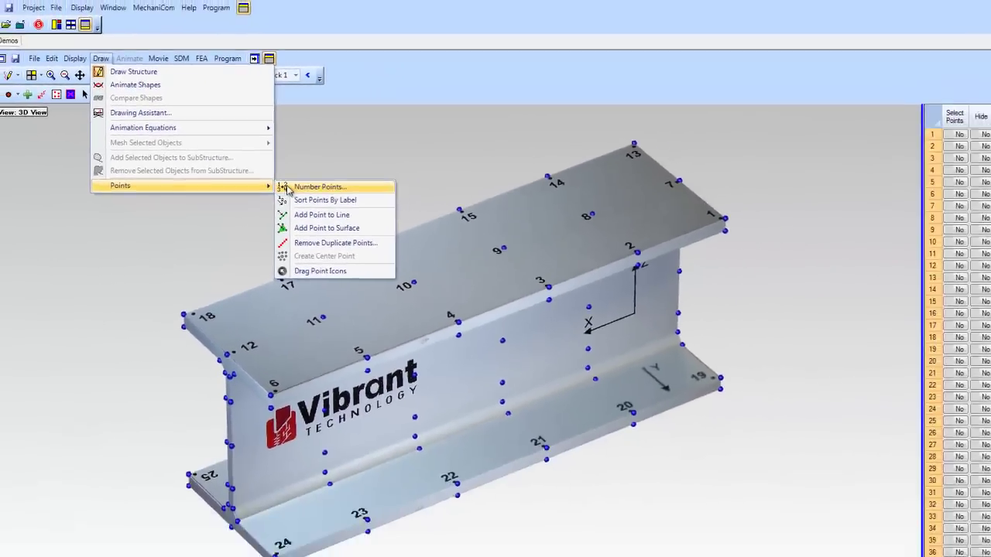
left_click(286, 188)
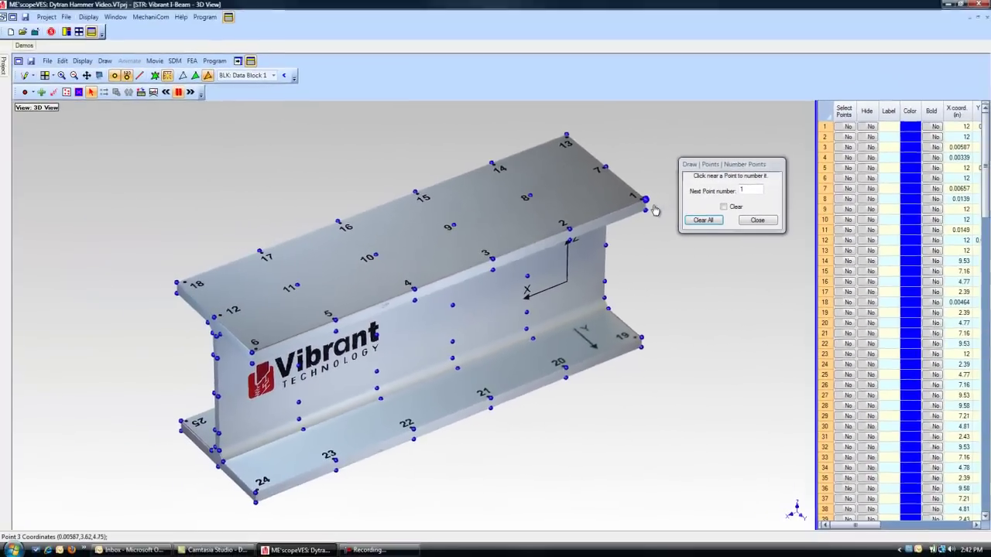
left_click(647, 202)
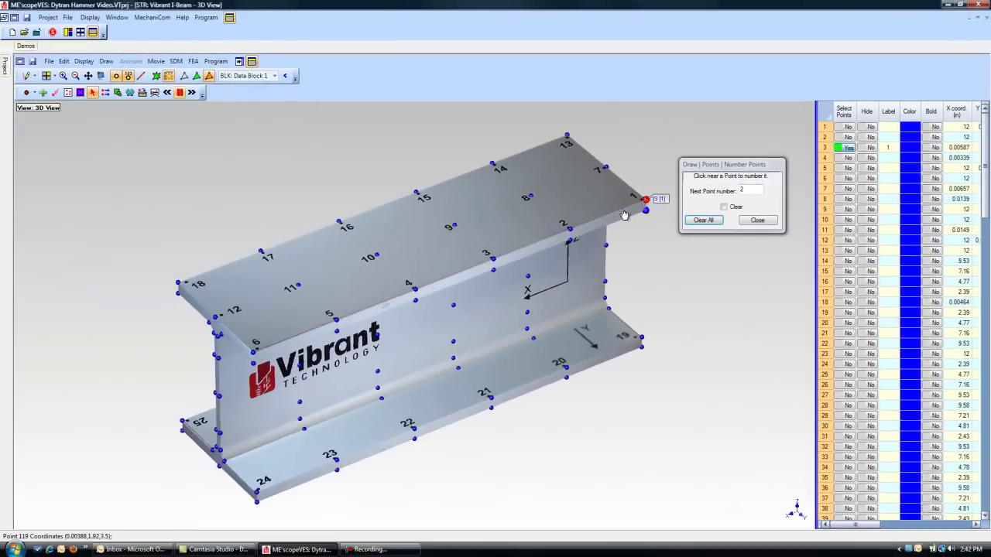
left_click(571, 230)
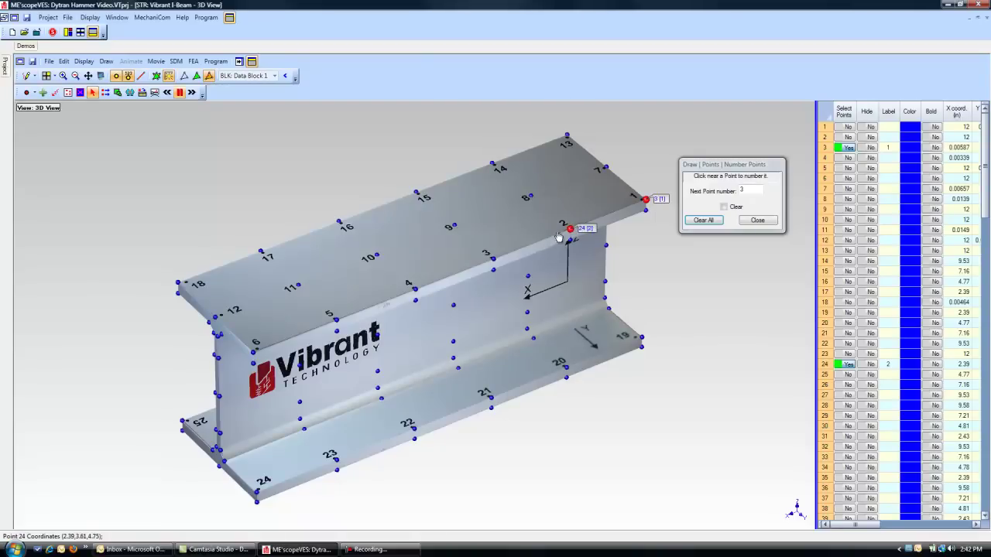
left_click(494, 261)
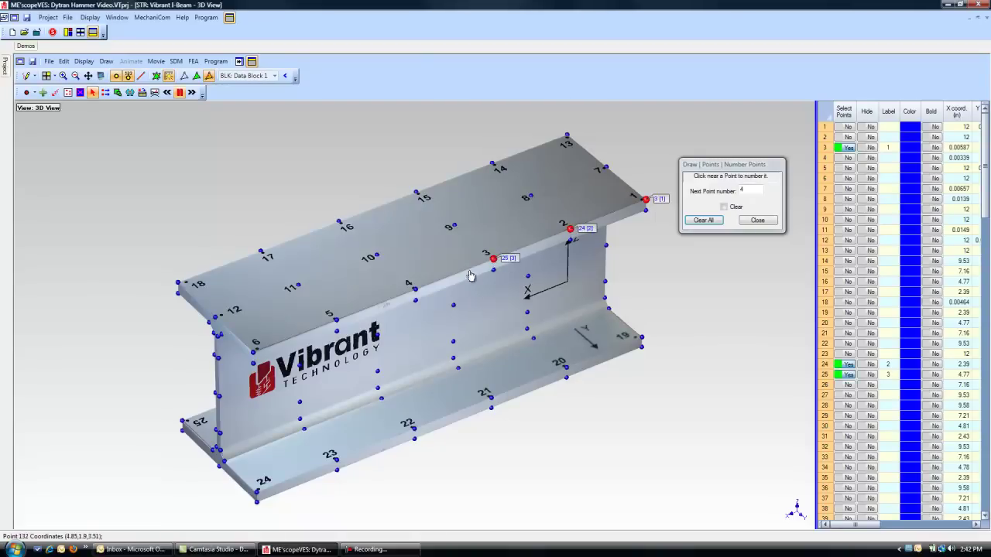
left_click(416, 289)
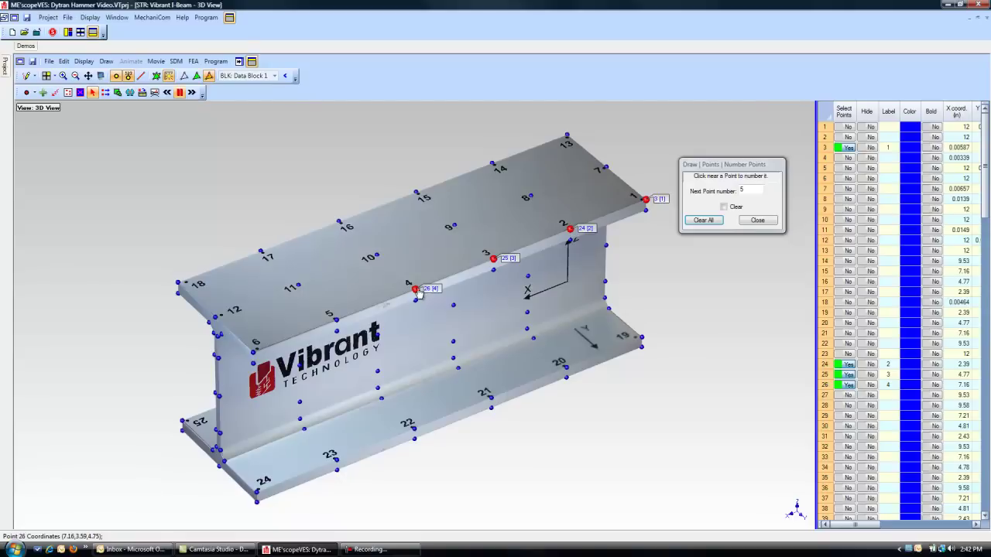
left_click(337, 320)
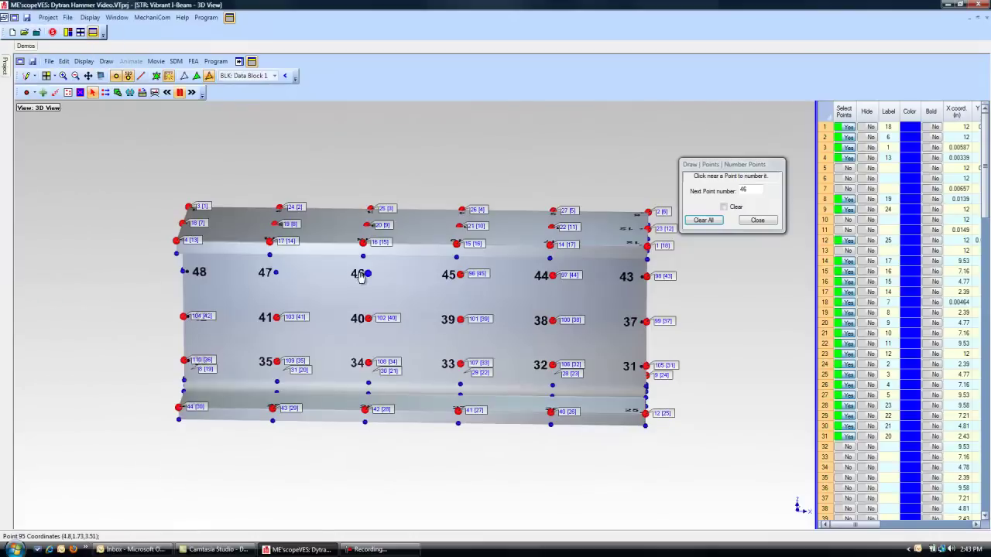
Number the remaining web points through 46, 47 and 48, then finish numbering
left_click(367, 274)
left_click(276, 274)
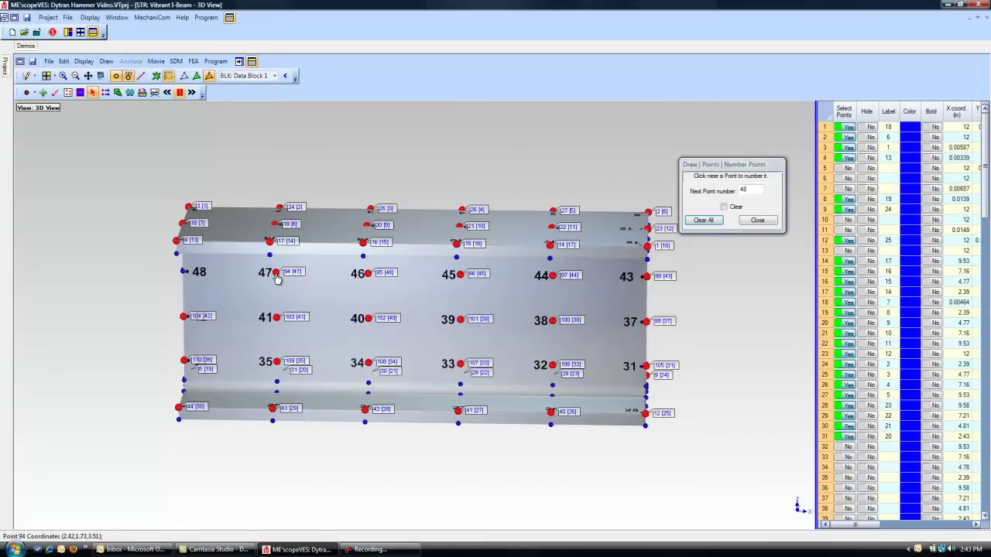
left_click(184, 277)
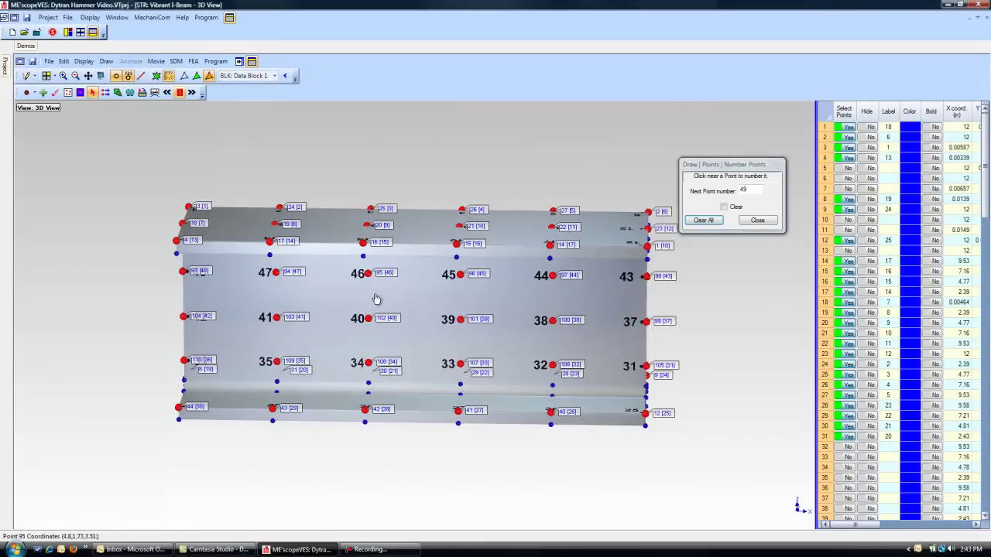
left_click(756, 221)
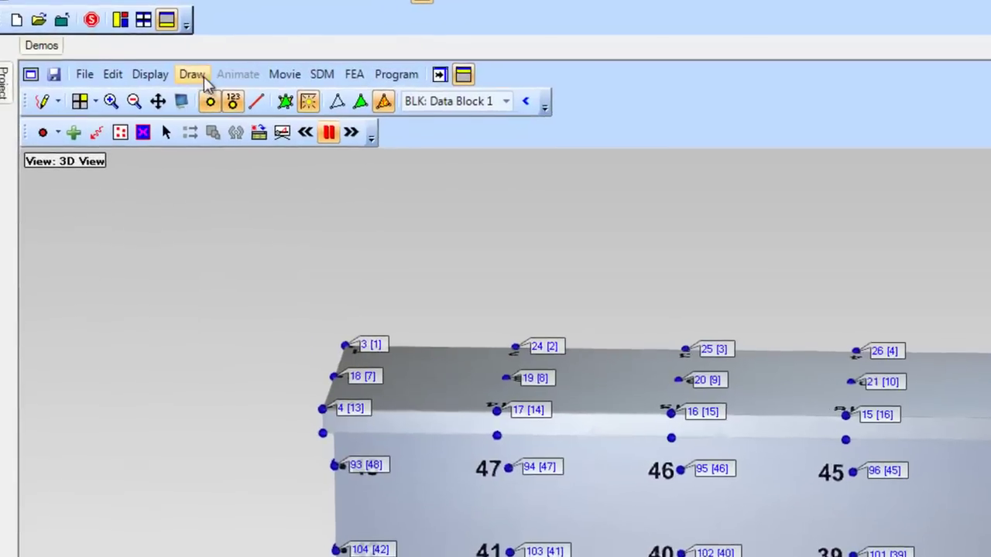
Sort the beam points by label so numbers 1–48 match their labels
left_click(108, 63)
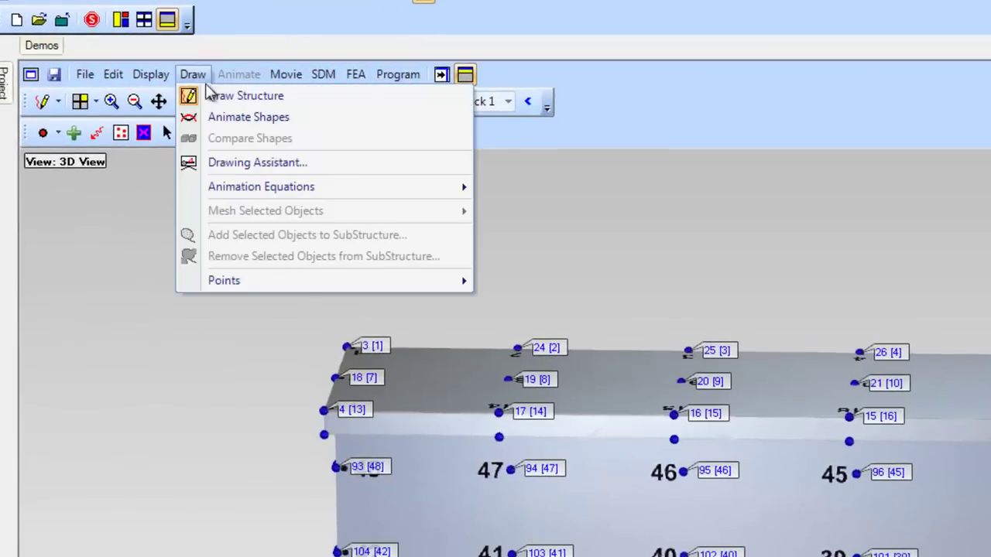
mouse_move(359, 278)
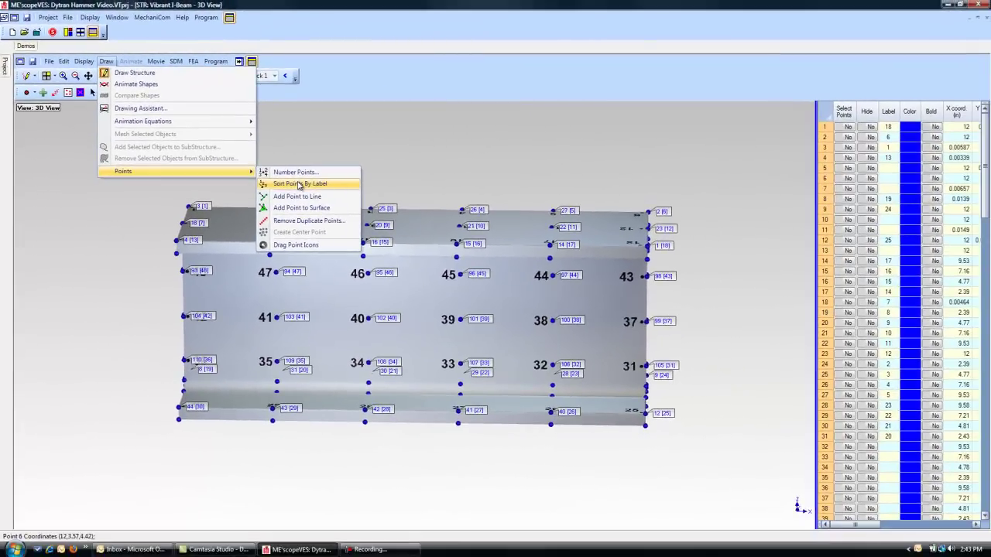
left_click(298, 186)
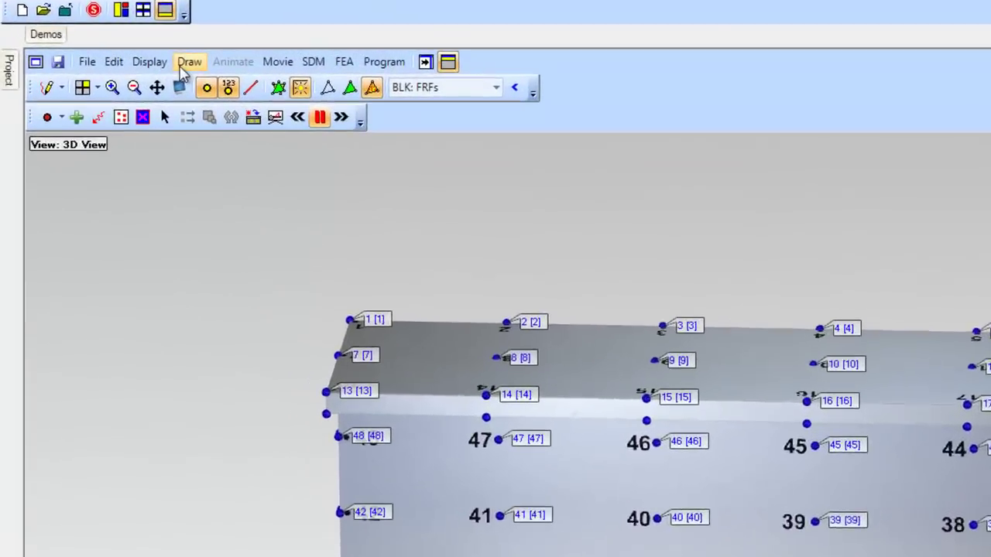
Create 144 measured animation equations by matching structure and source DOFs, leaving 78 M#s unassigned
left_click(103, 64)
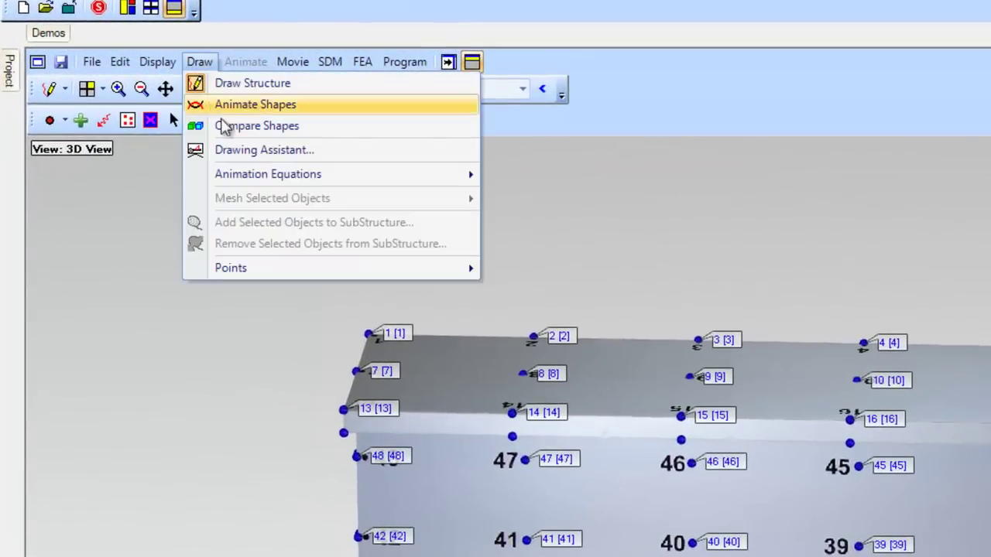
mouse_move(267, 177)
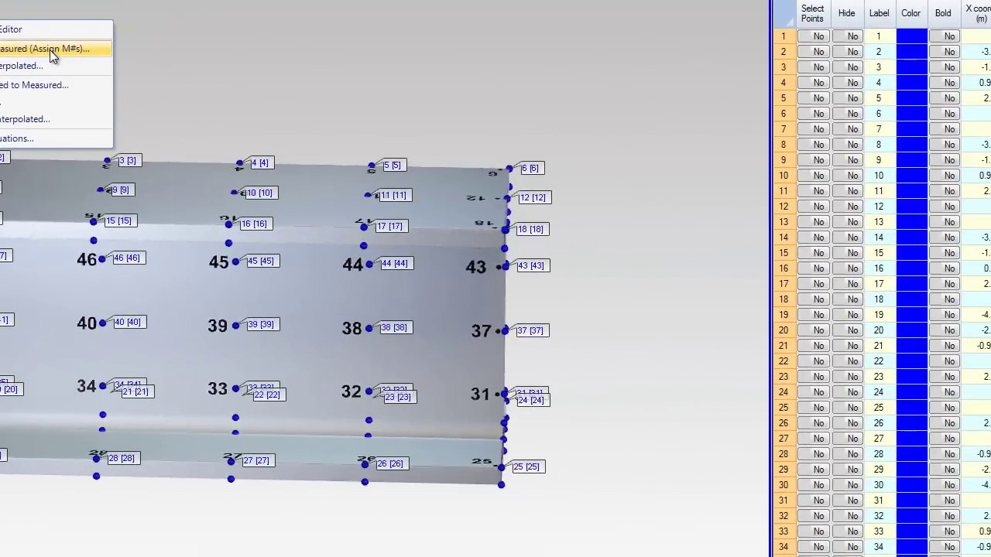
left_click(523, 175)
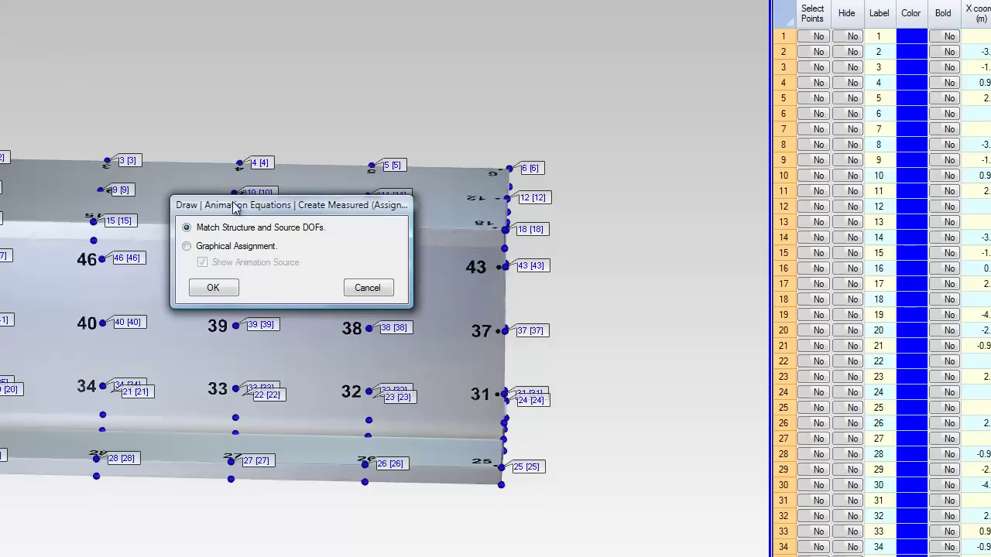
left_click(221, 288)
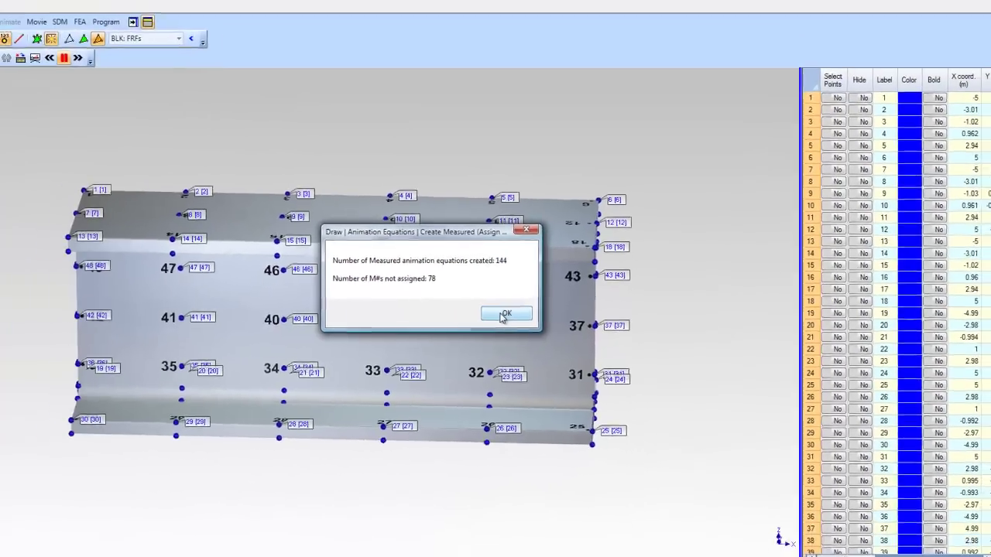
left_click(391, 314)
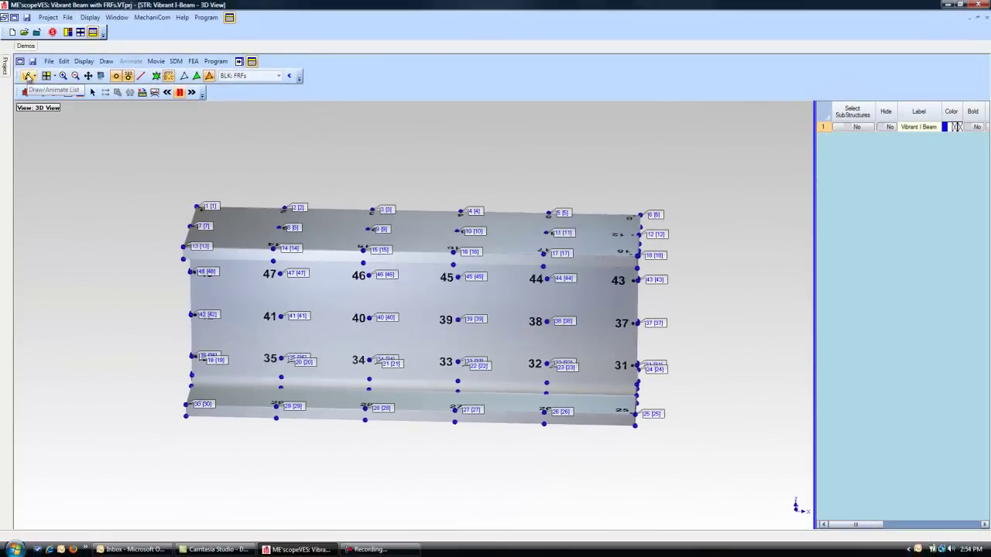
Create 288 interpolated X, Y, Z translation equations using 2 nearest DOFs and animate the beam
left_click(28, 76)
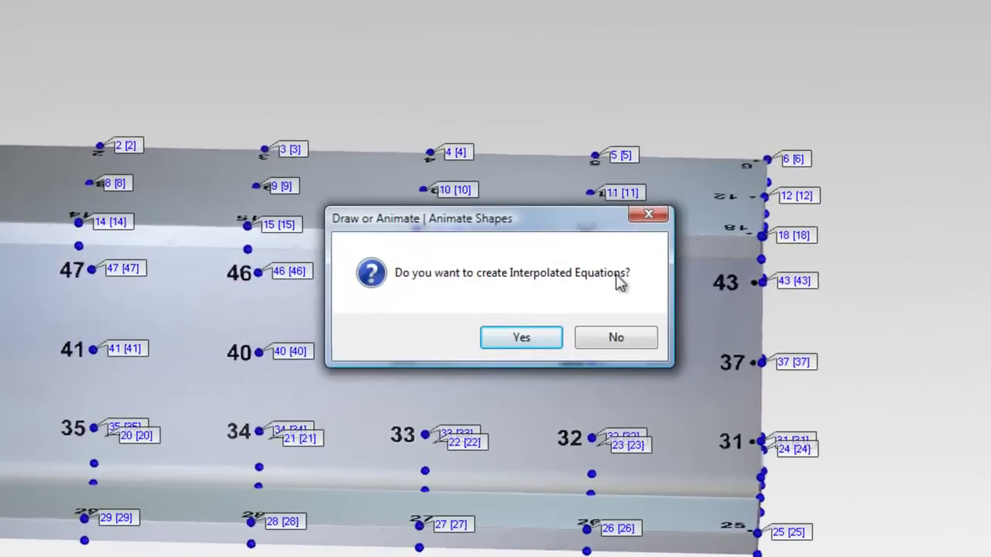
left_click(523, 346)
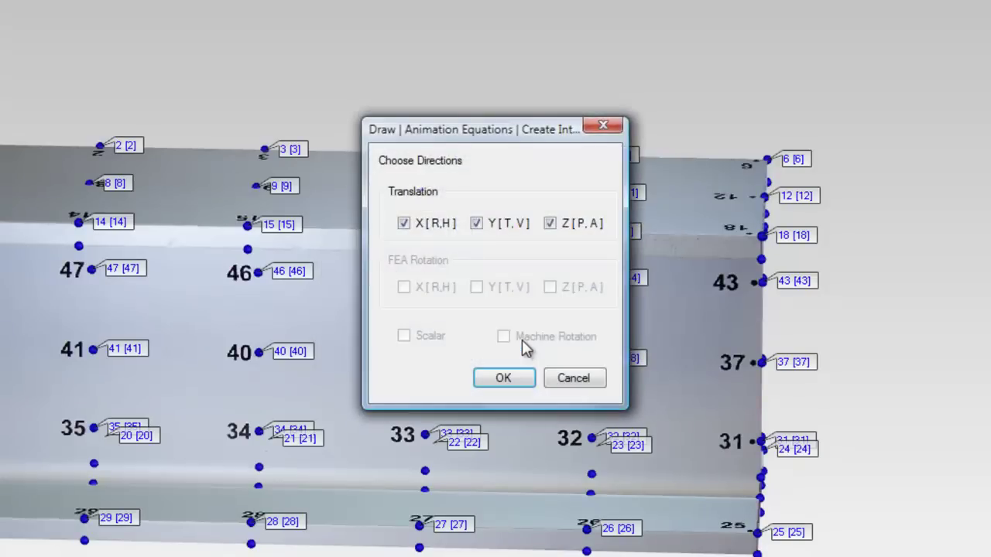
left_click(514, 376)
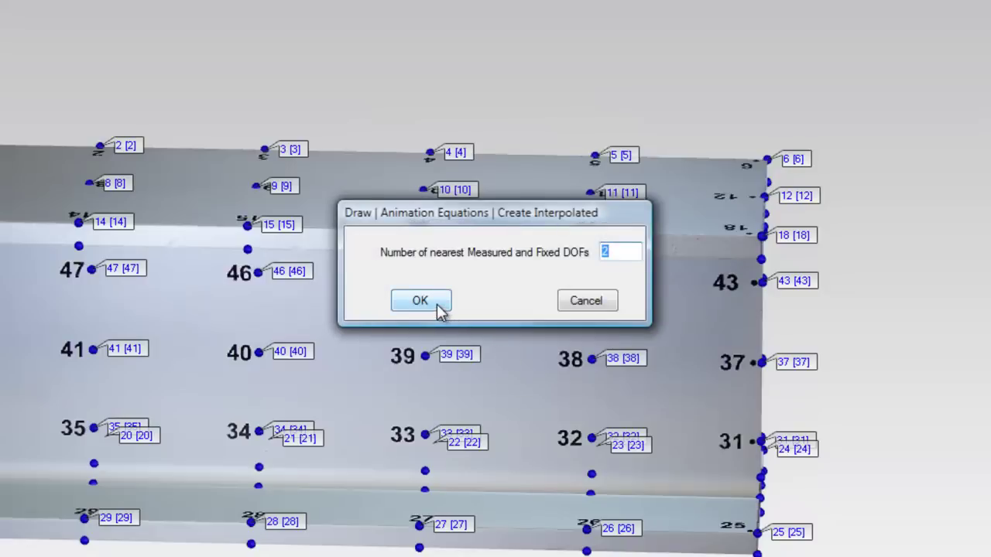
left_click(438, 308)
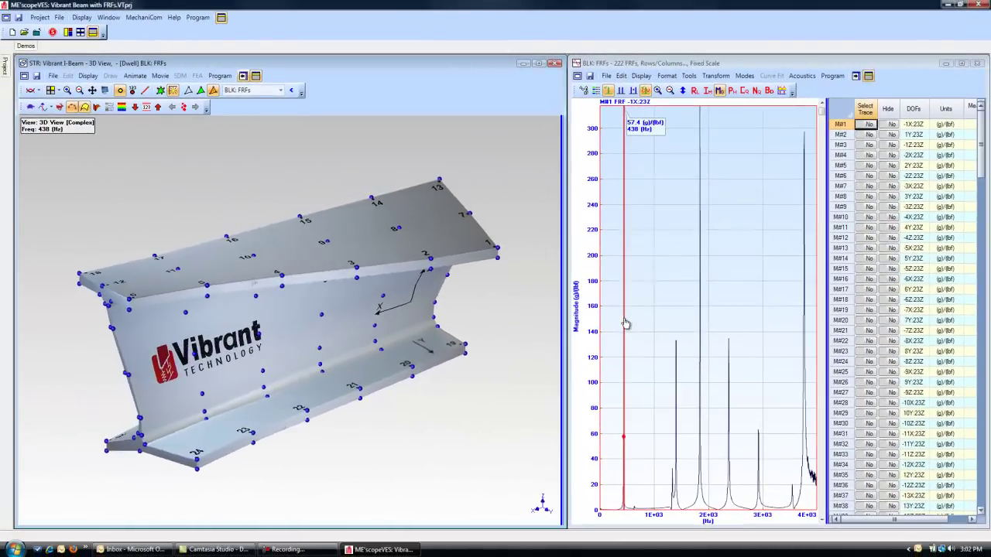
Drag the FRF cursor to the 1.83E+03 Hz resonance peak to animate that deflection
left_click(606, 339)
left_click_drag(628, 324, 635, 325)
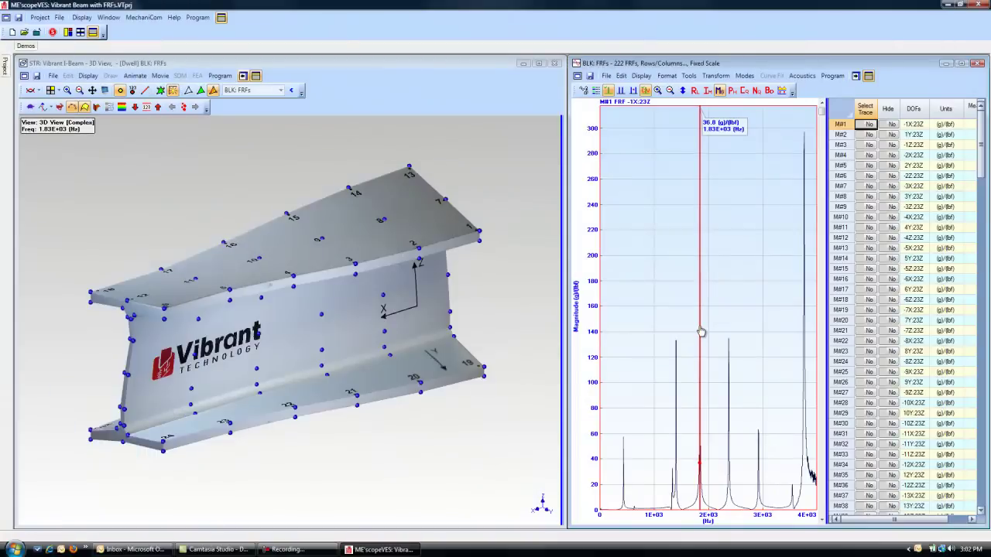
left_click(687, 77)
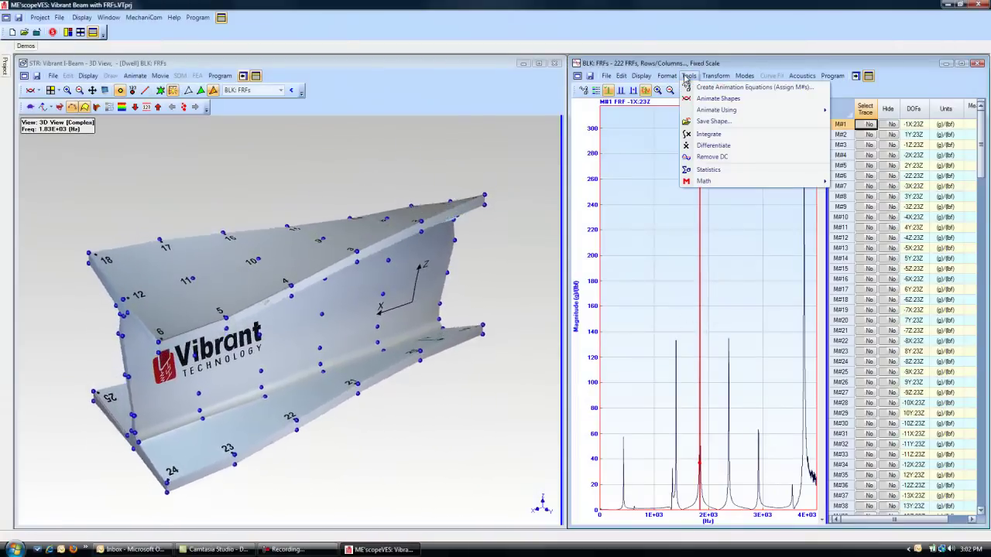
Save the 1.83E+03 Hz deflection shape into the SHP: Mode Shapes table
left_click(718, 123)
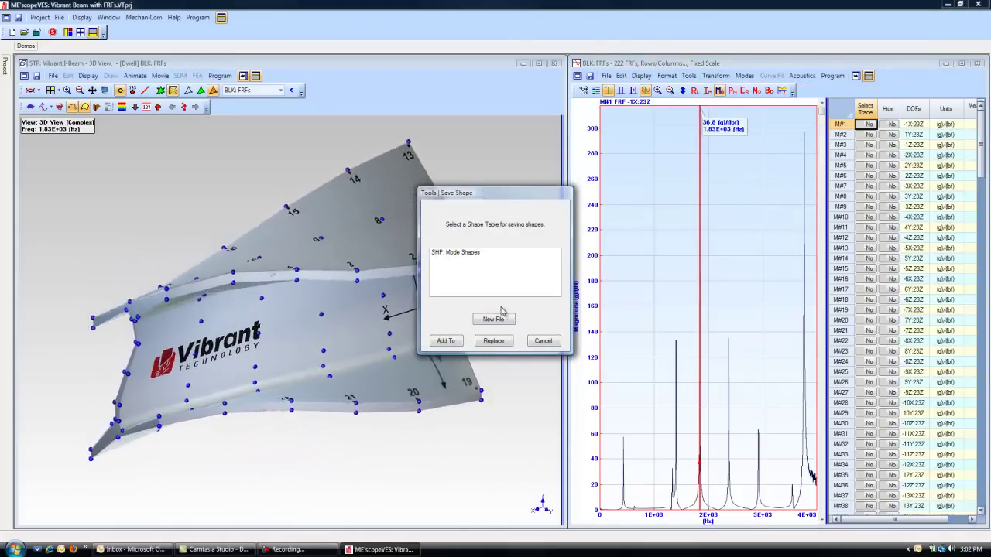
left_click(474, 254)
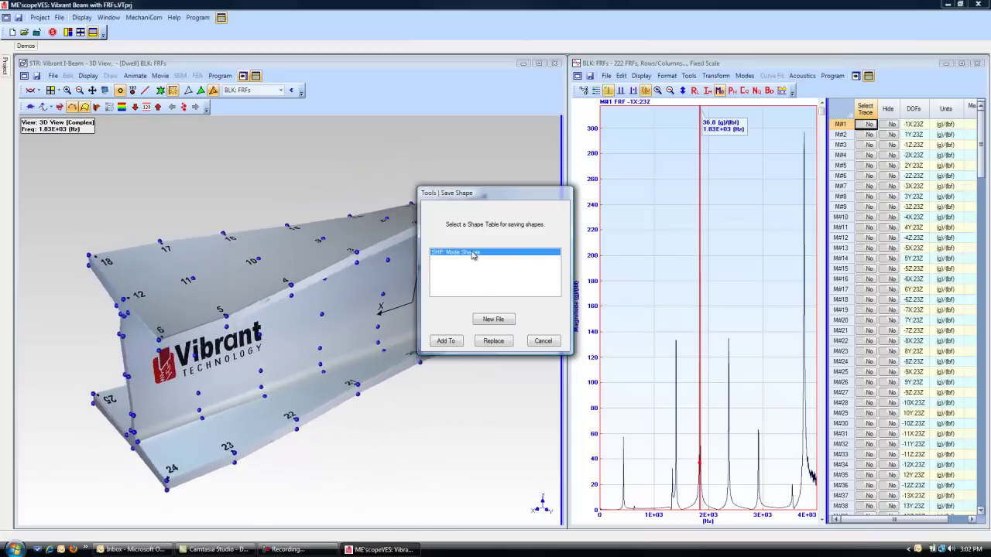
left_click(460, 341)
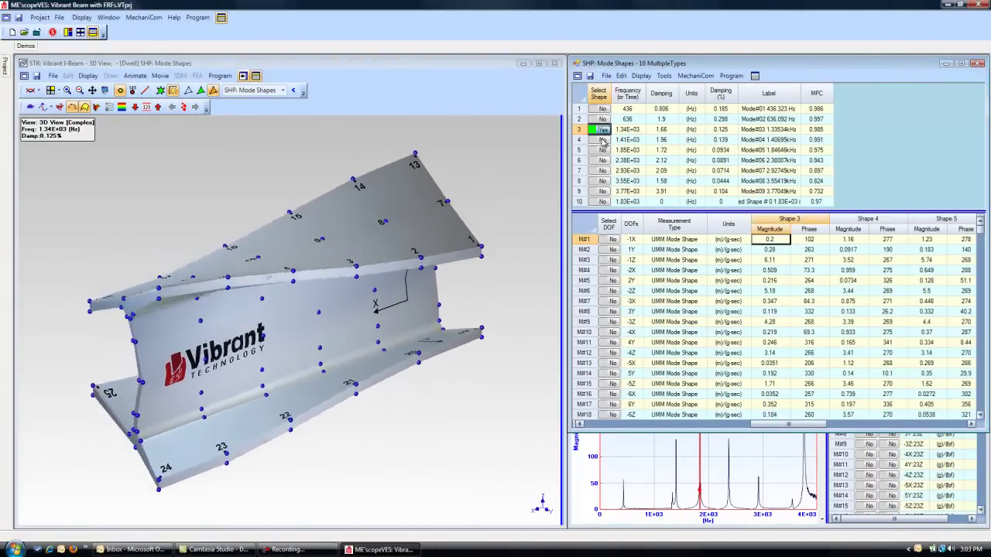
Animate modes 4, 5 and 6 at 1.41E+03, 1.85E+03 and 2.38E+03 Hz in turn
left_click(602, 139)
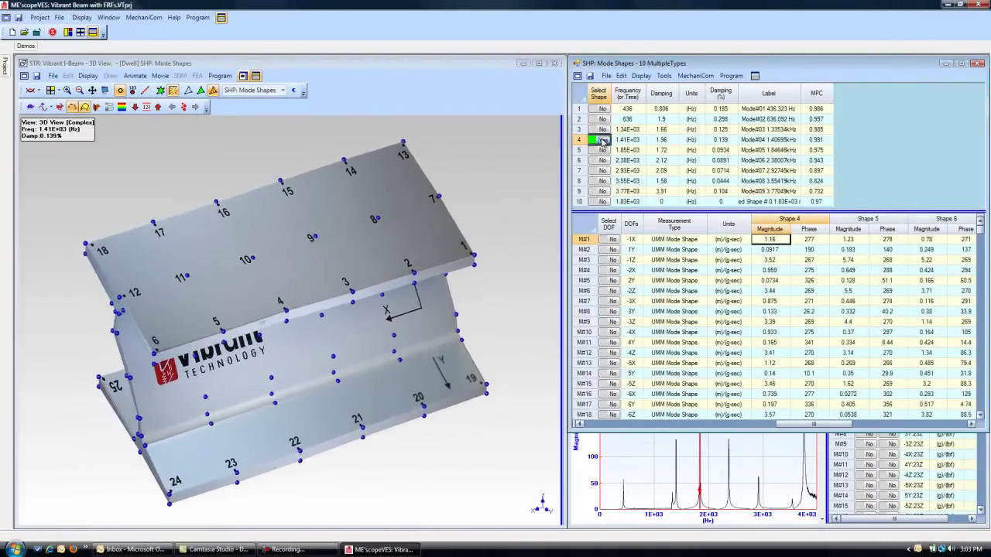
left_click(602, 150)
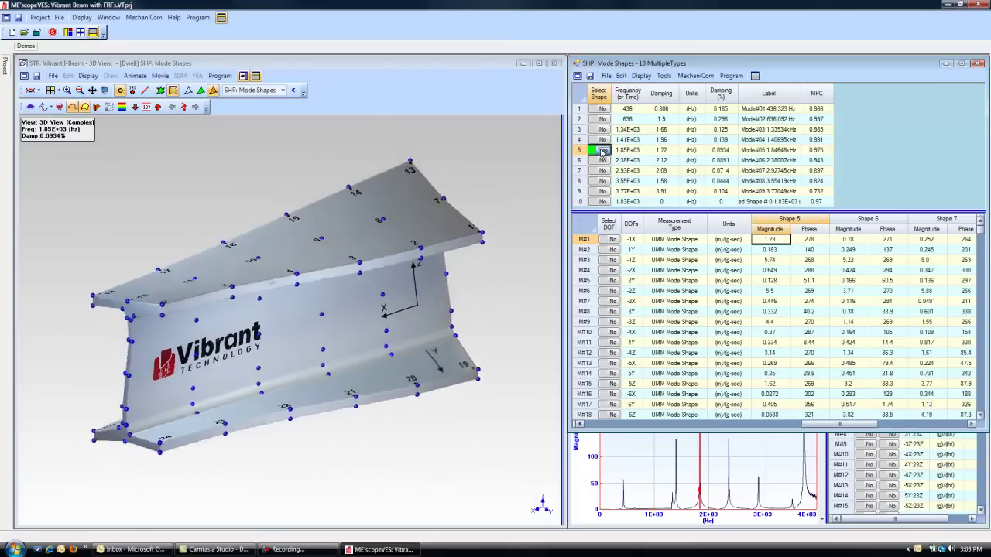
left_click(602, 159)
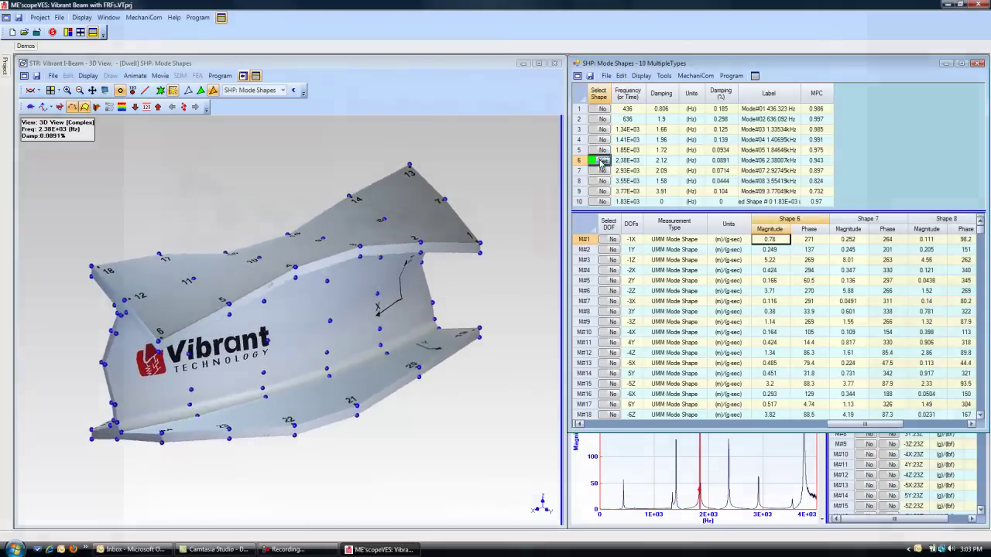